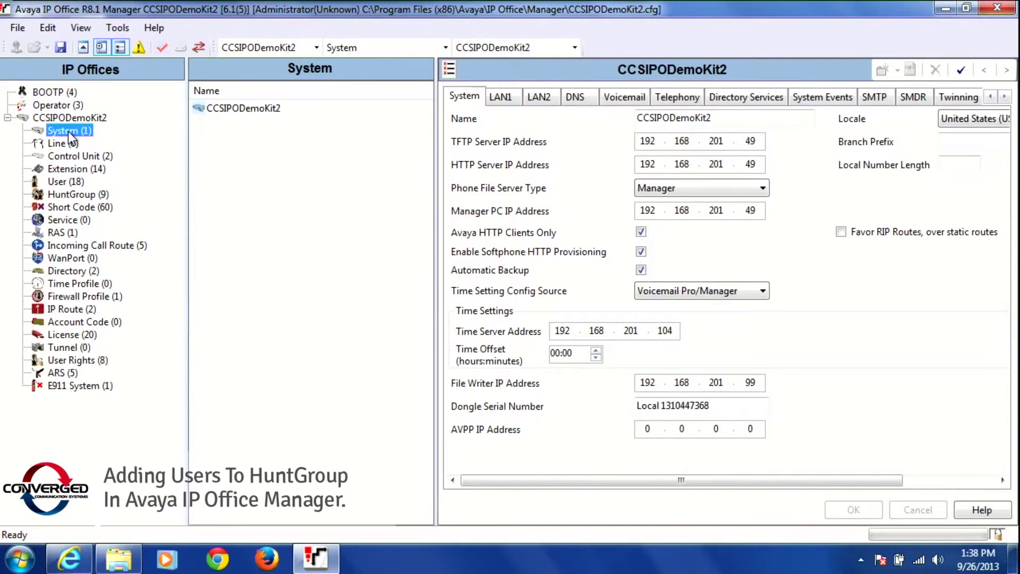
Show the nine hunt groups and open the Sales group, extension 292, with its four members
click(76, 197)
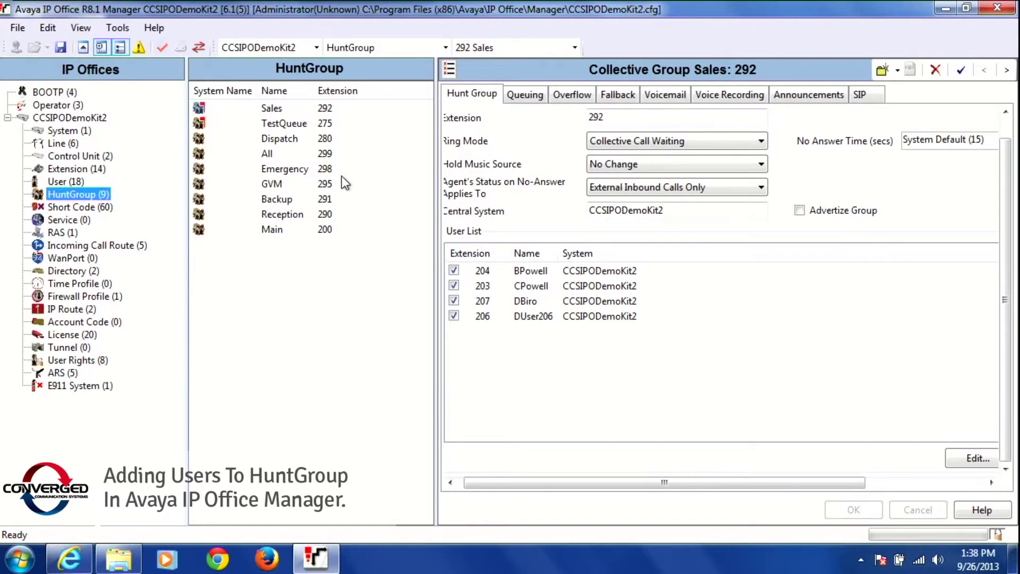
click(317, 111)
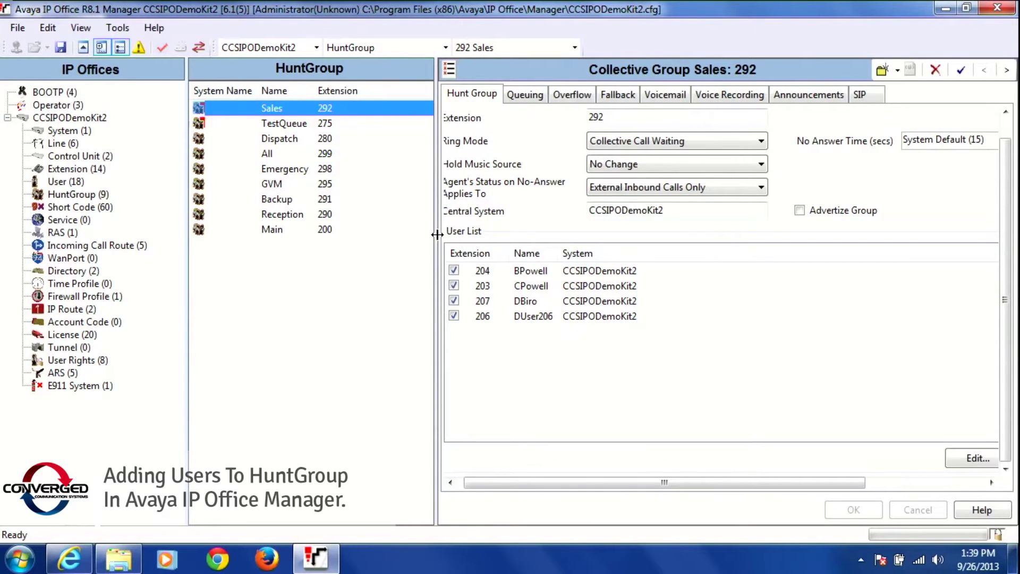
drag(437, 235, 407, 239)
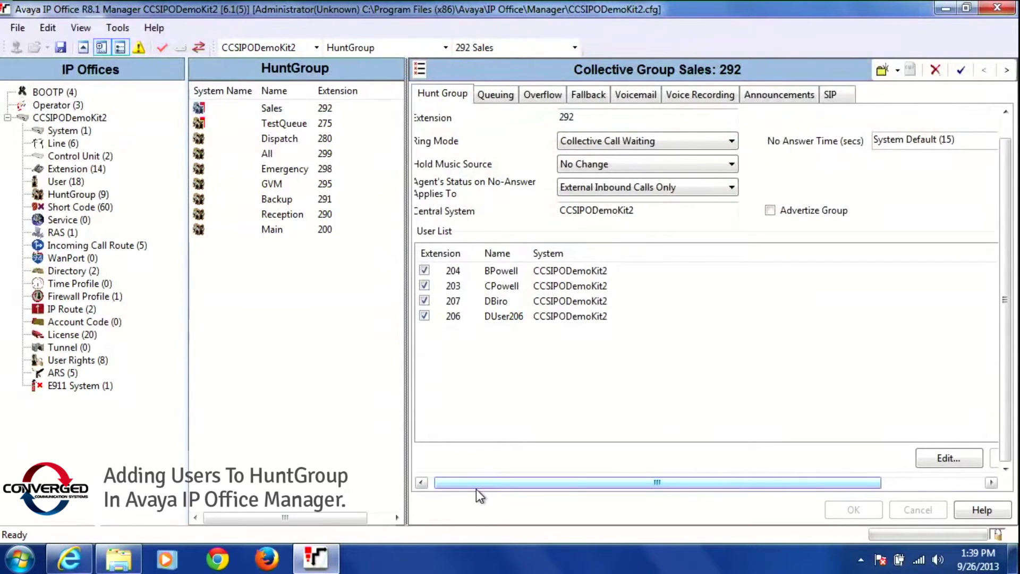
Resize the pane and scroll so the whole Sales group form, including the name field, is visible
drag(476, 489, 452, 478)
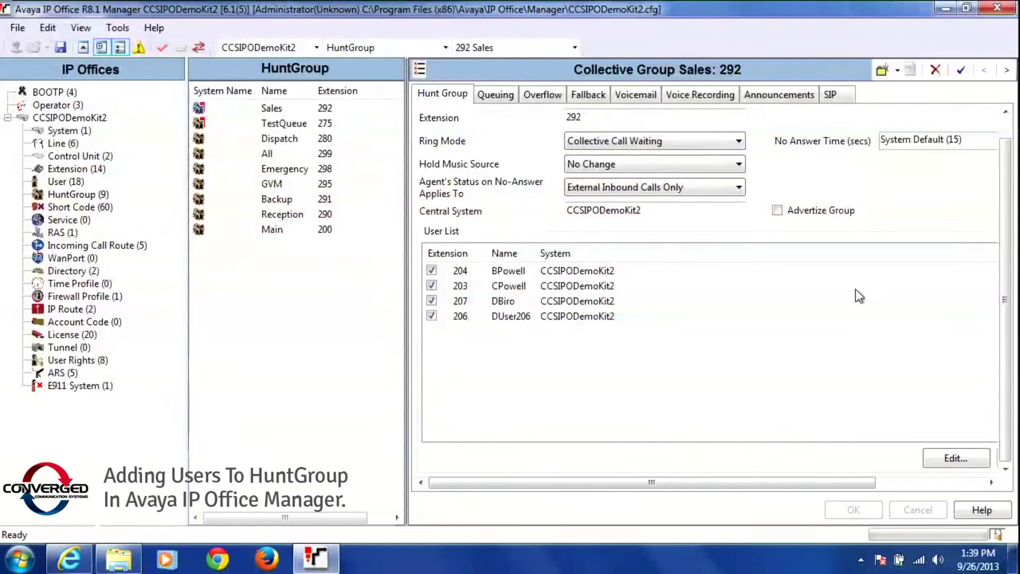
drag(1004, 225, 1003, 201)
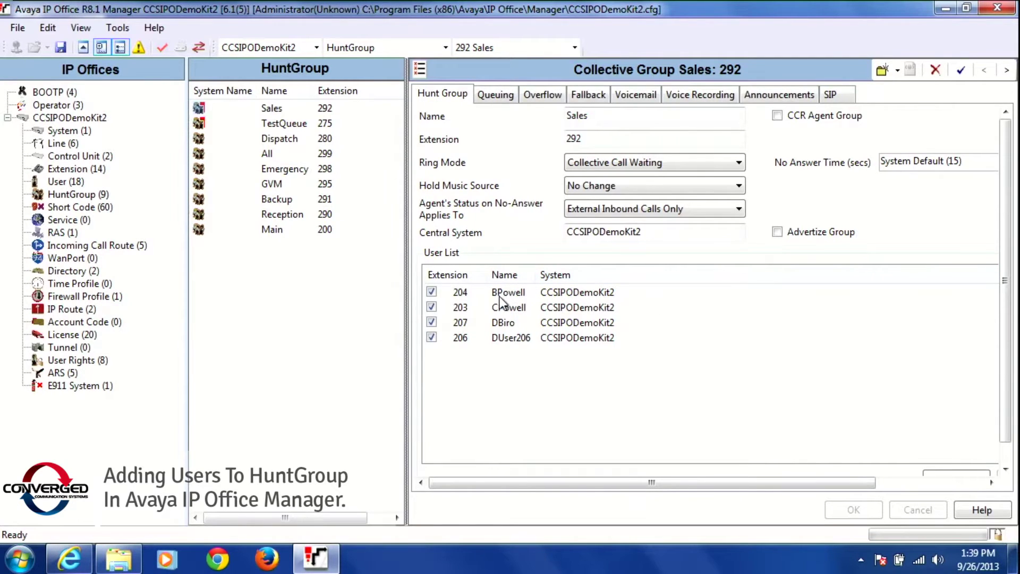
click(475, 309)
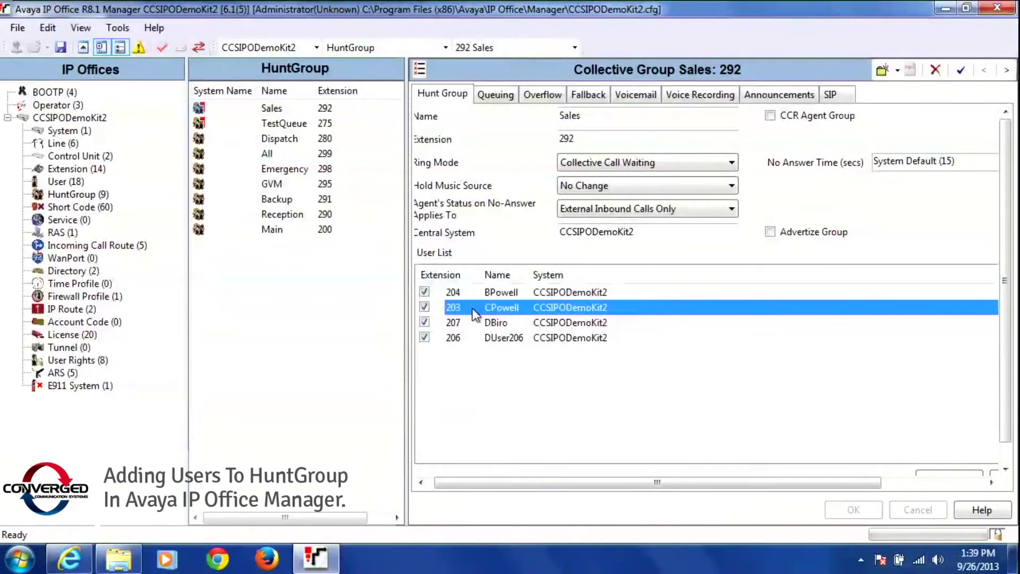
click(478, 323)
click(479, 339)
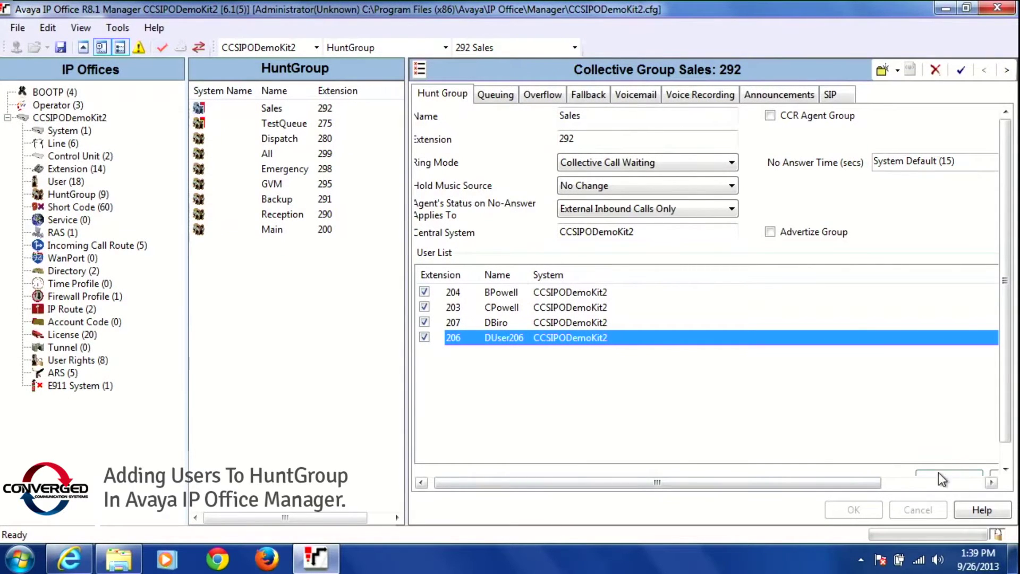
click(1006, 469)
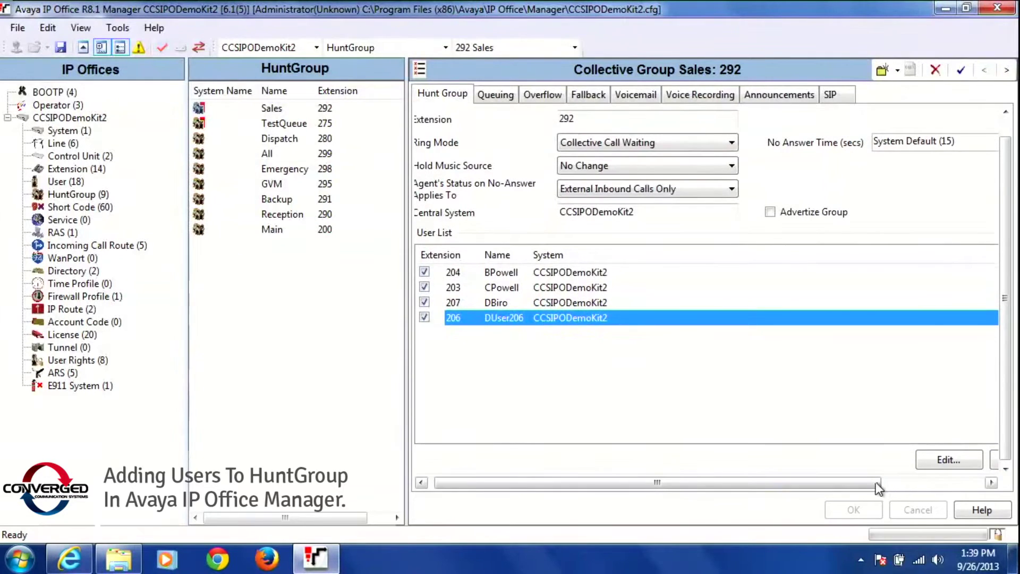
drag(882, 484, 941, 485)
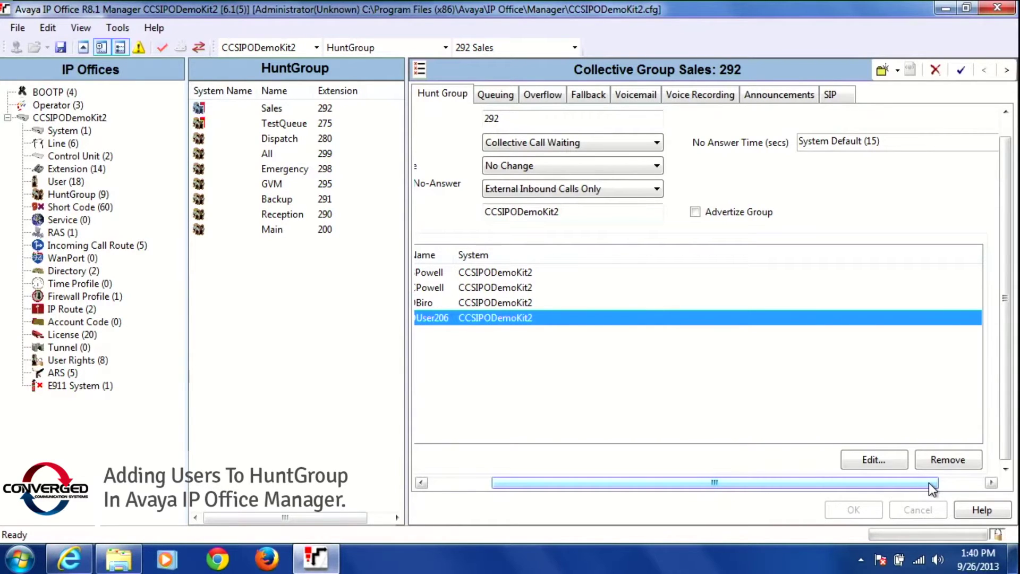
drag(929, 482, 908, 488)
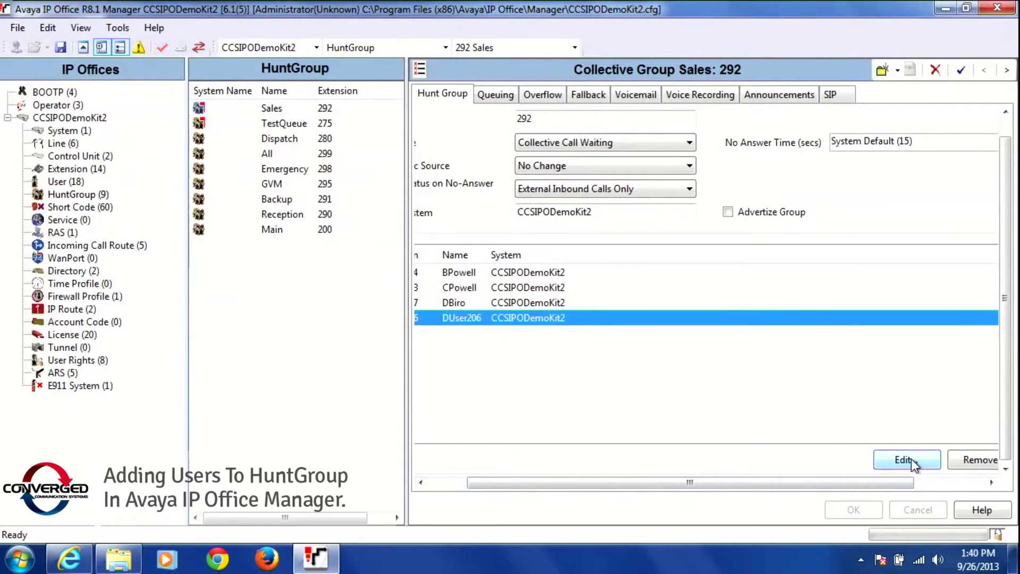
click(905, 459)
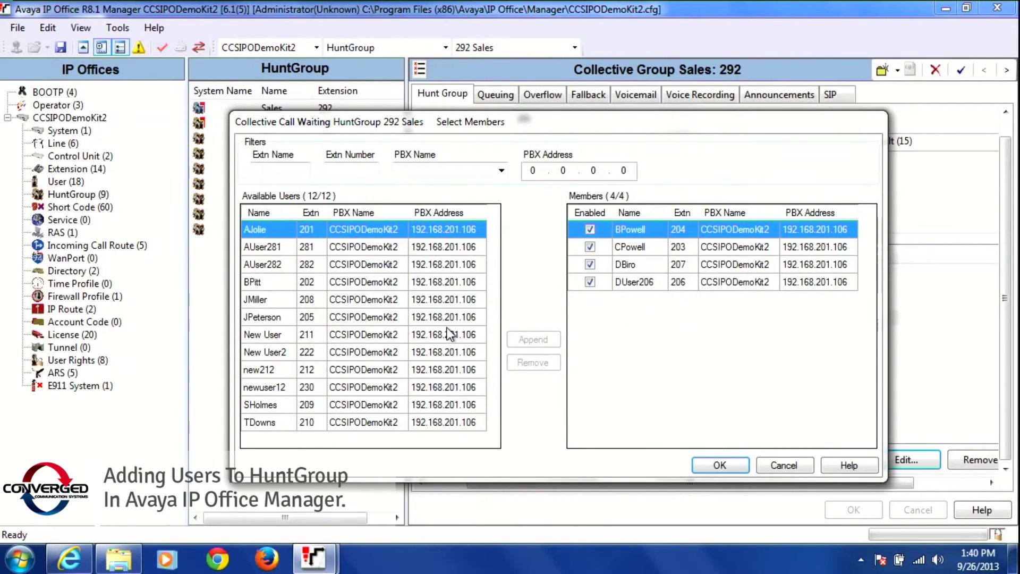
Append extensions 208 and 205 from Available Users to the Sales members and confirm six members
click(275, 305)
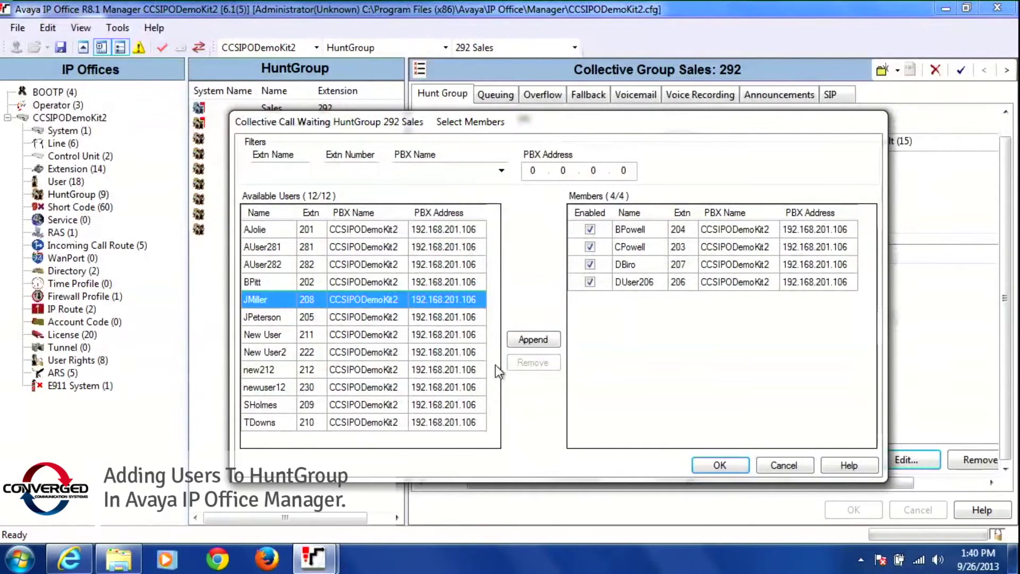
click(533, 340)
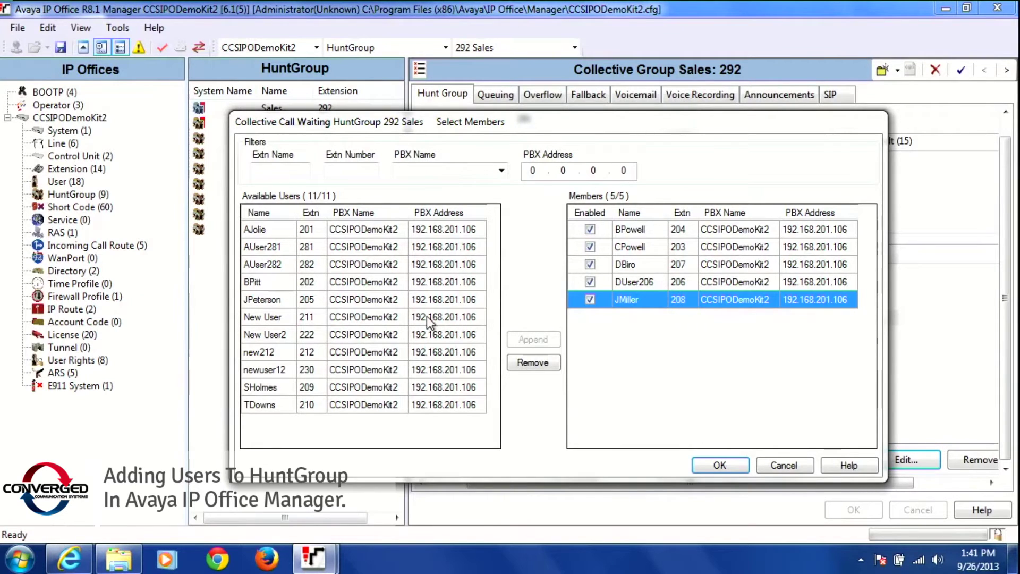
click(317, 301)
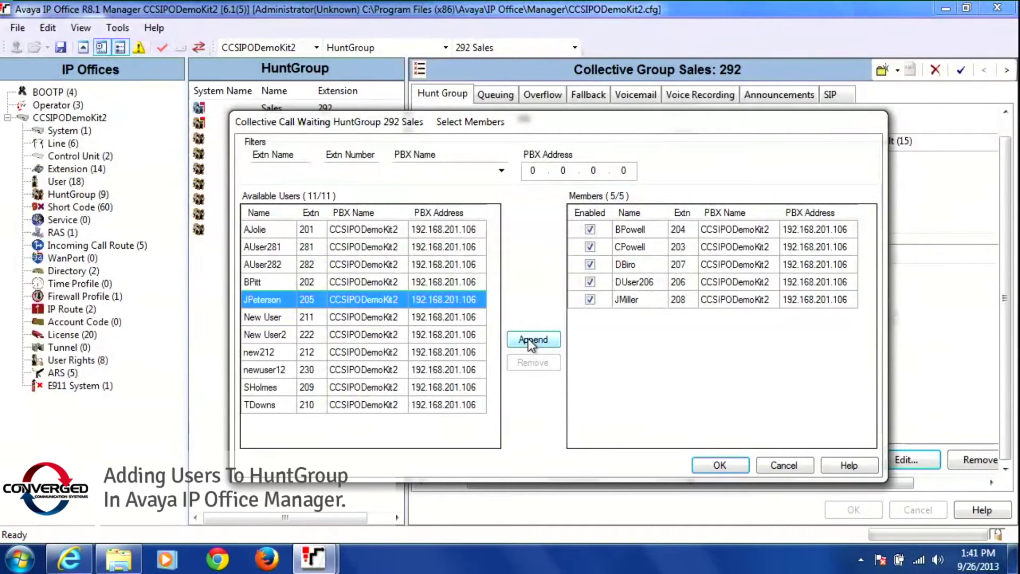
click(528, 339)
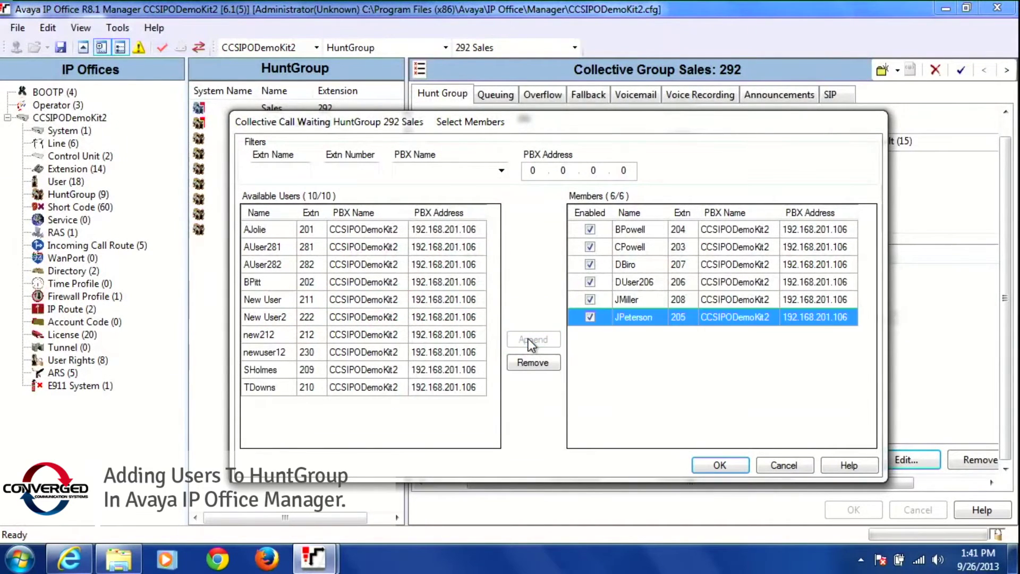
click(713, 467)
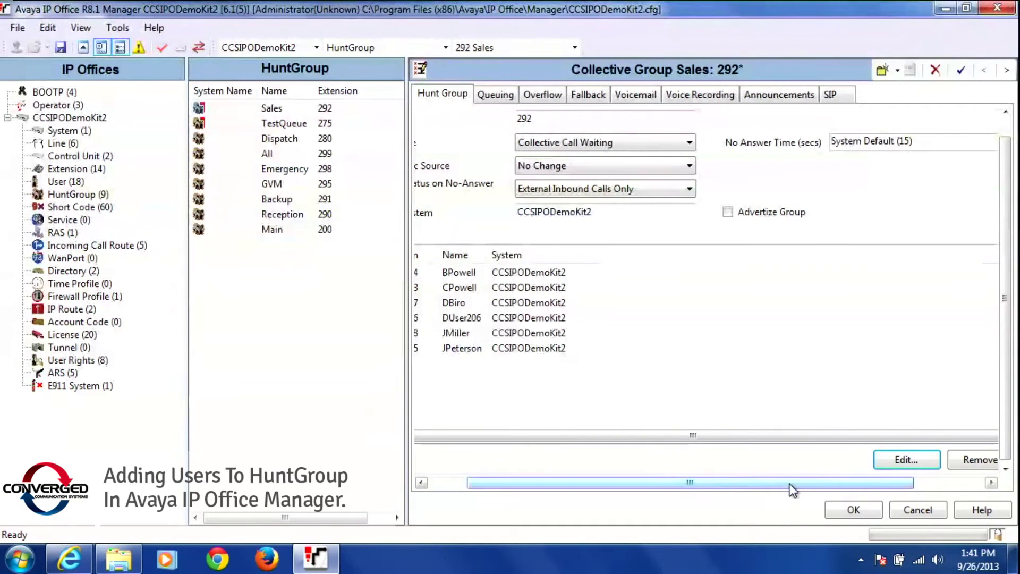
Select members 208 and 205 in the User List and apply the six-member list with OK
drag(789, 483, 739, 487)
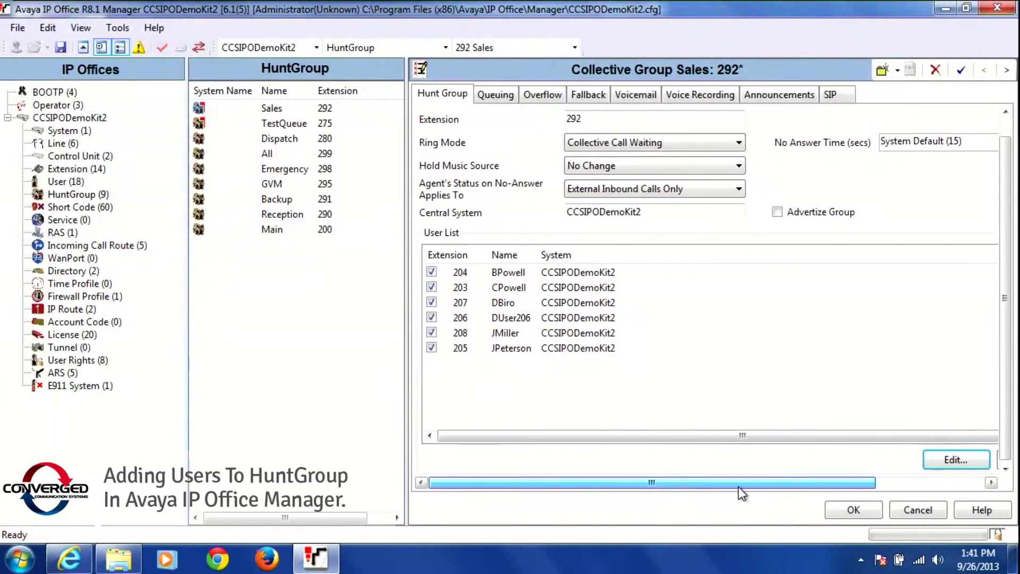
click(497, 337)
click(504, 351)
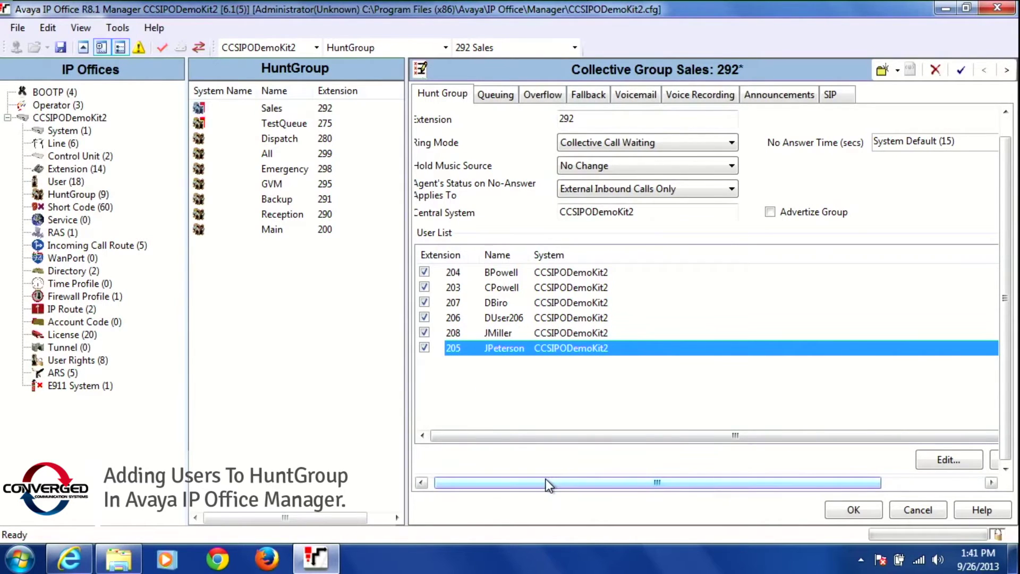
drag(546, 479, 529, 481)
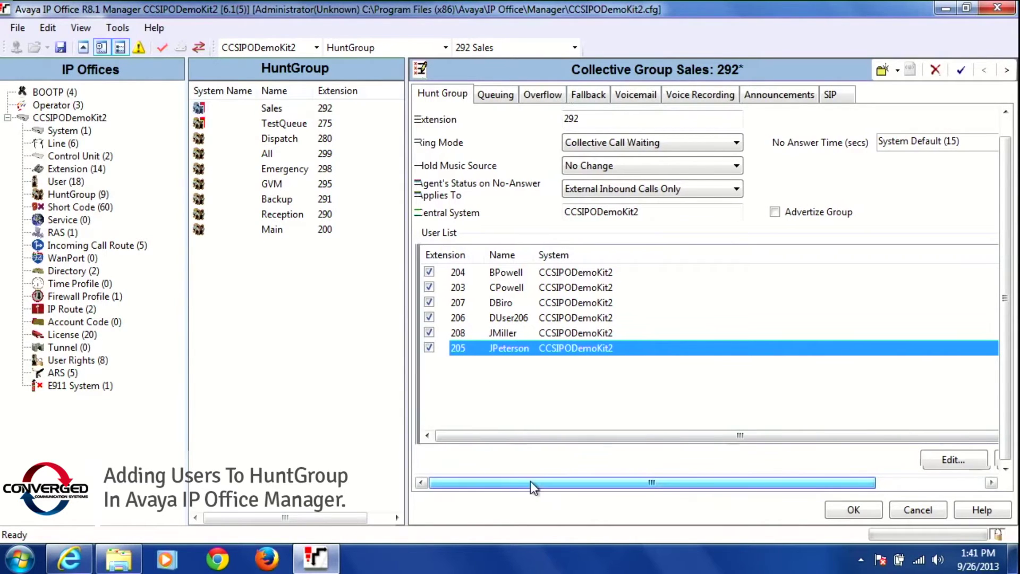
click(872, 512)
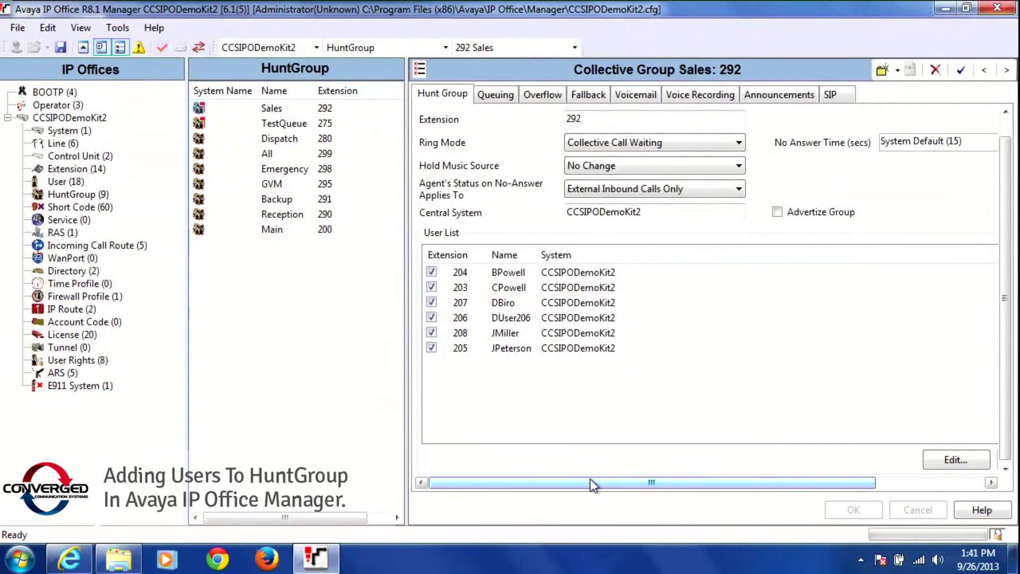
drag(591, 479, 692, 511)
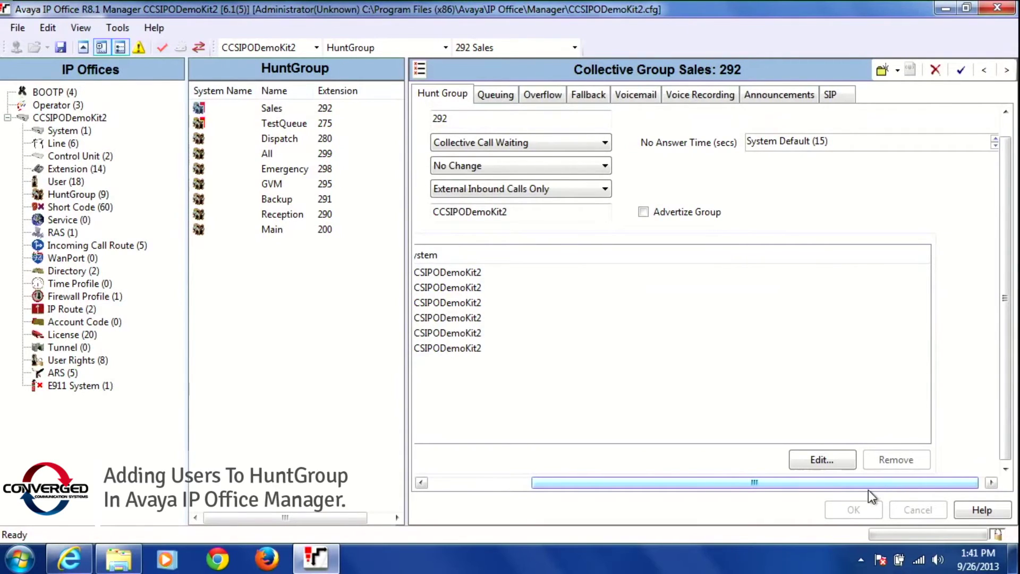
Remove member 208, leaving 204, 203, 207, 206 and 205
drag(870, 484, 734, 488)
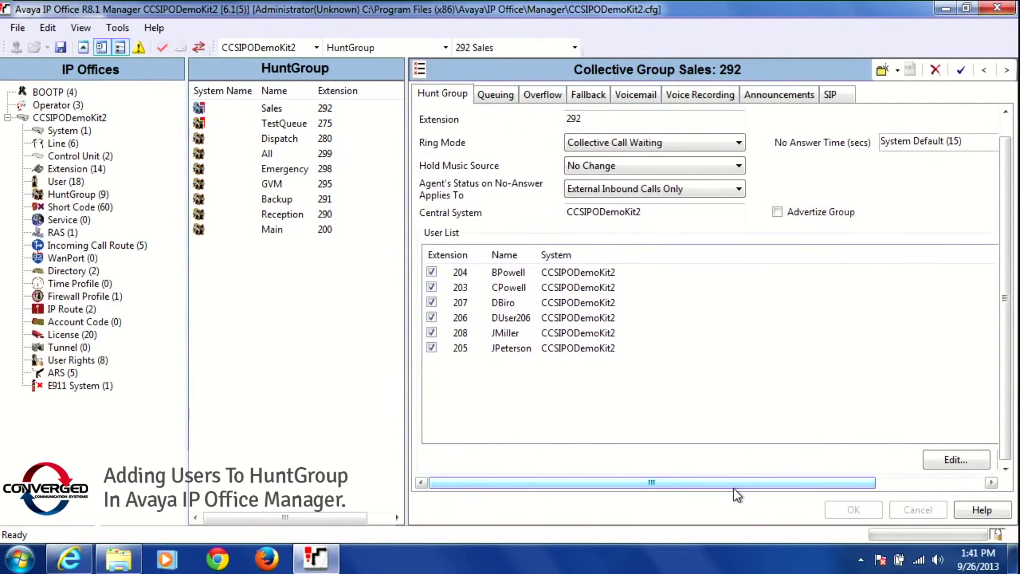
click(493, 332)
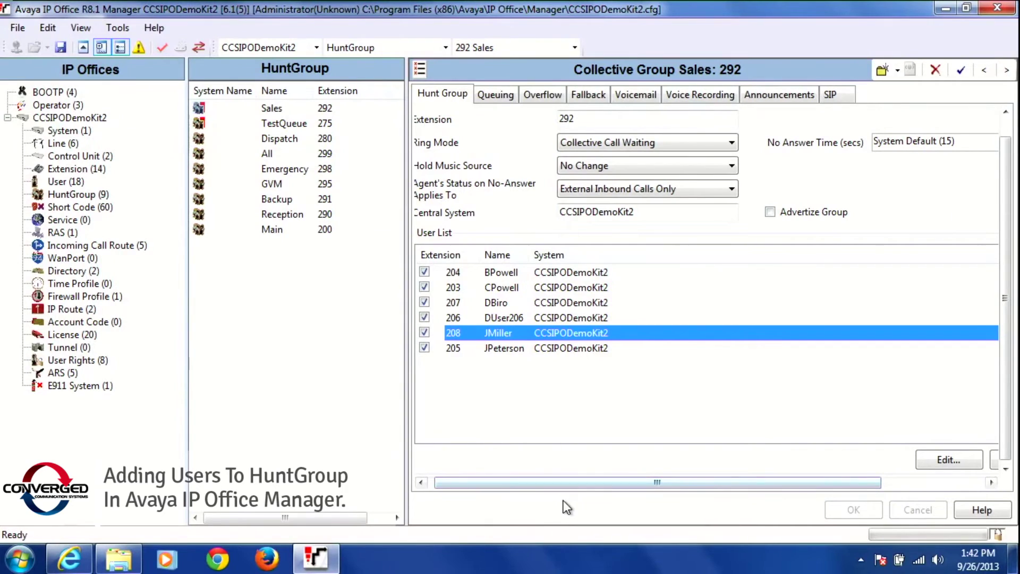
drag(571, 488, 667, 487)
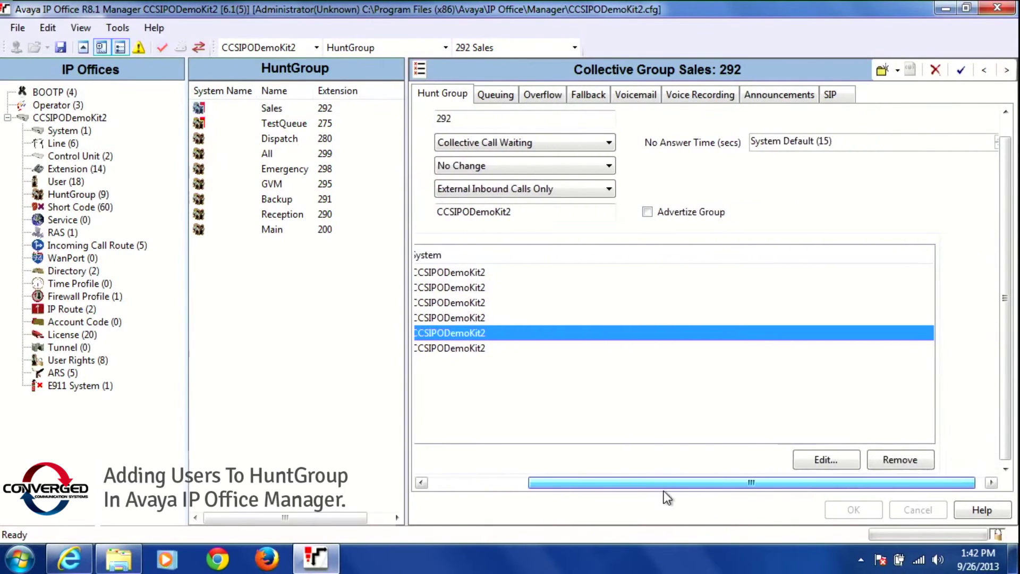
click(901, 458)
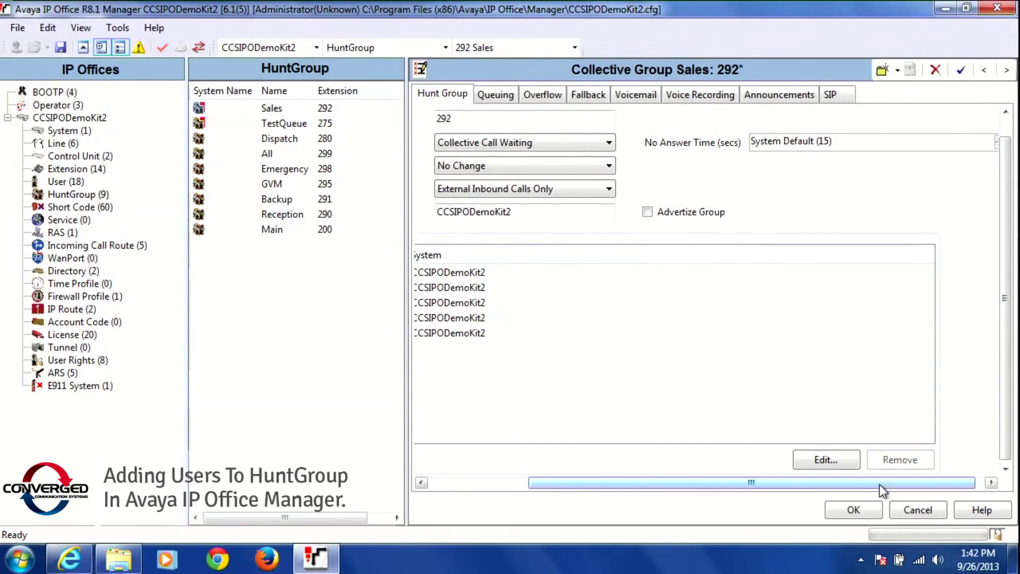
drag(875, 487, 724, 479)
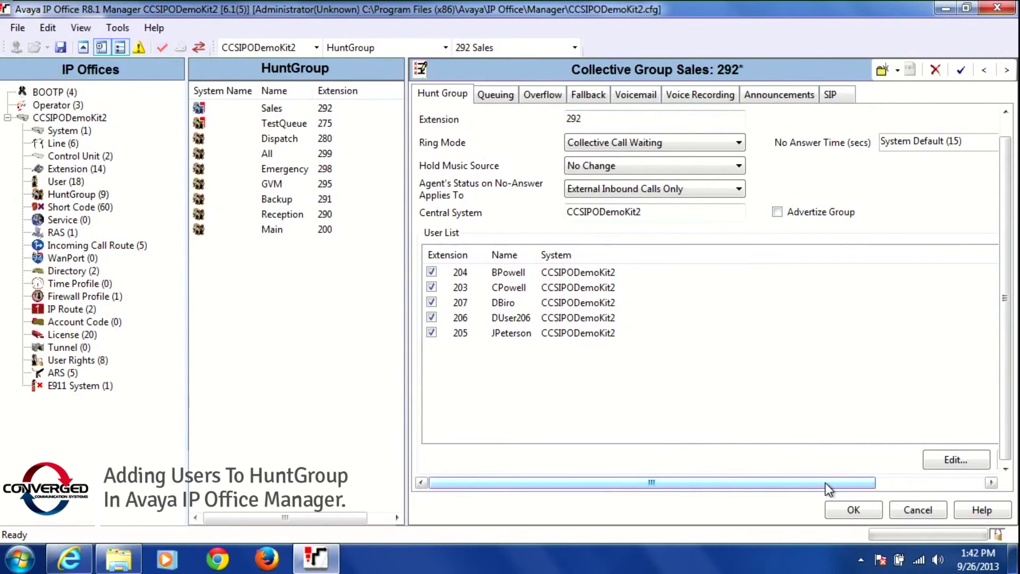
drag(825, 484, 863, 487)
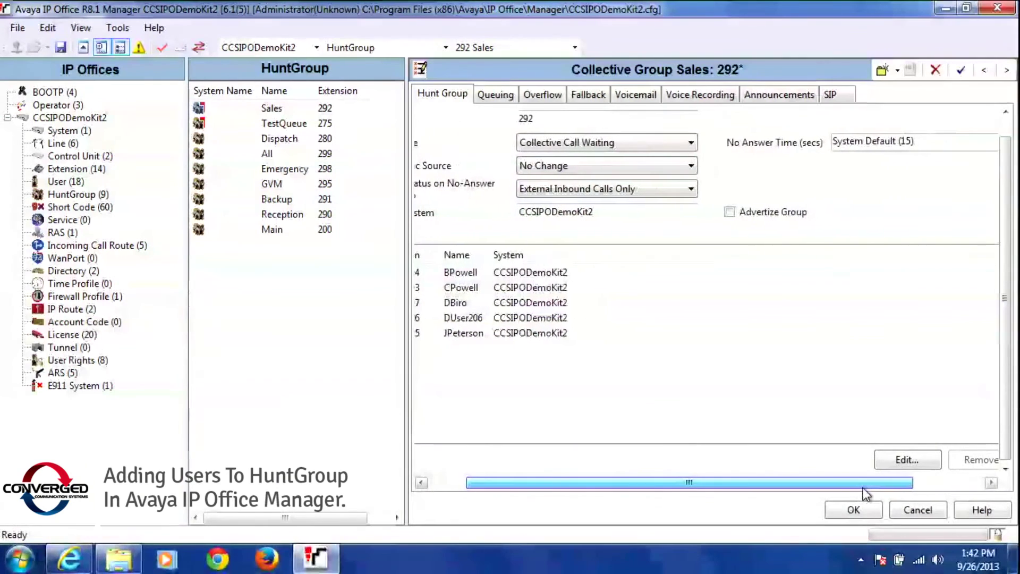
Remove extension 205 in Select Members, leaving 204, 203, 207 and 206
click(909, 460)
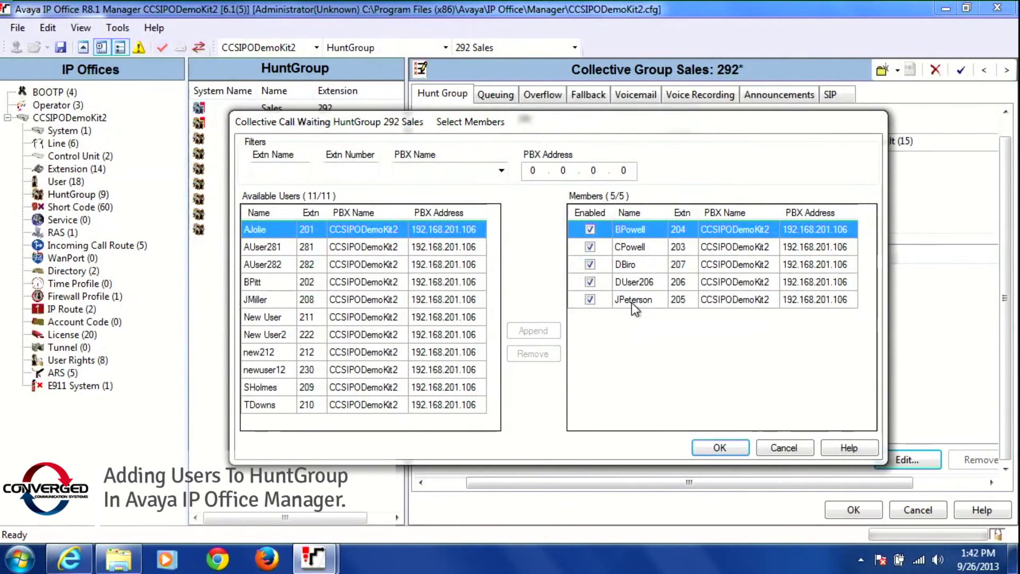
click(633, 302)
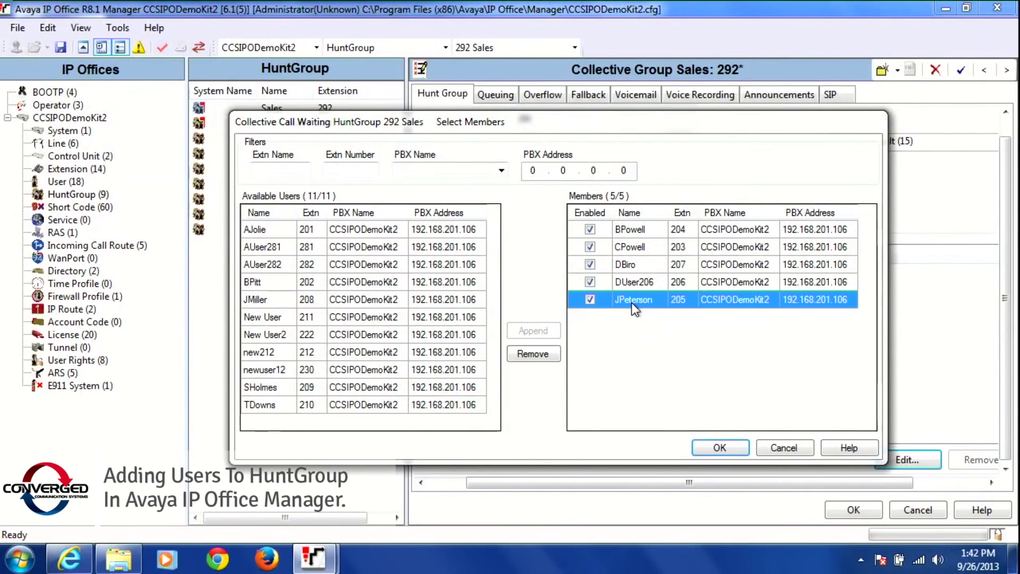
click(532, 354)
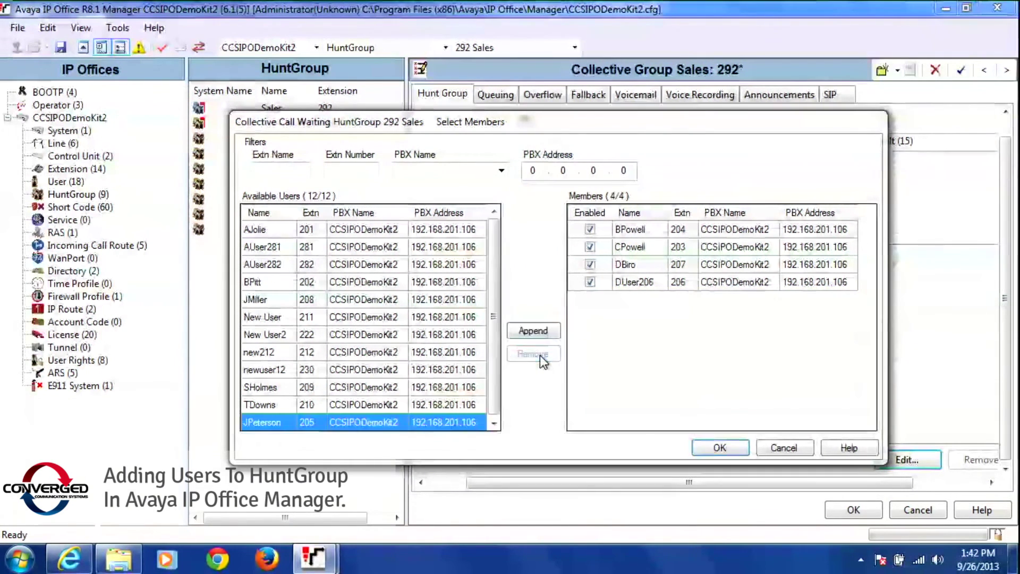
click(720, 463)
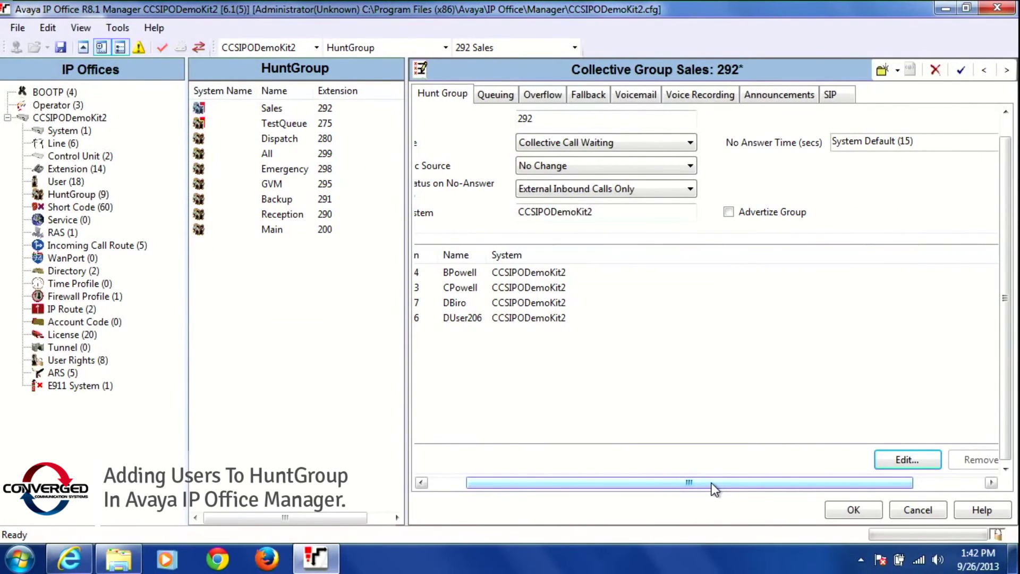
drag(713, 487, 658, 483)
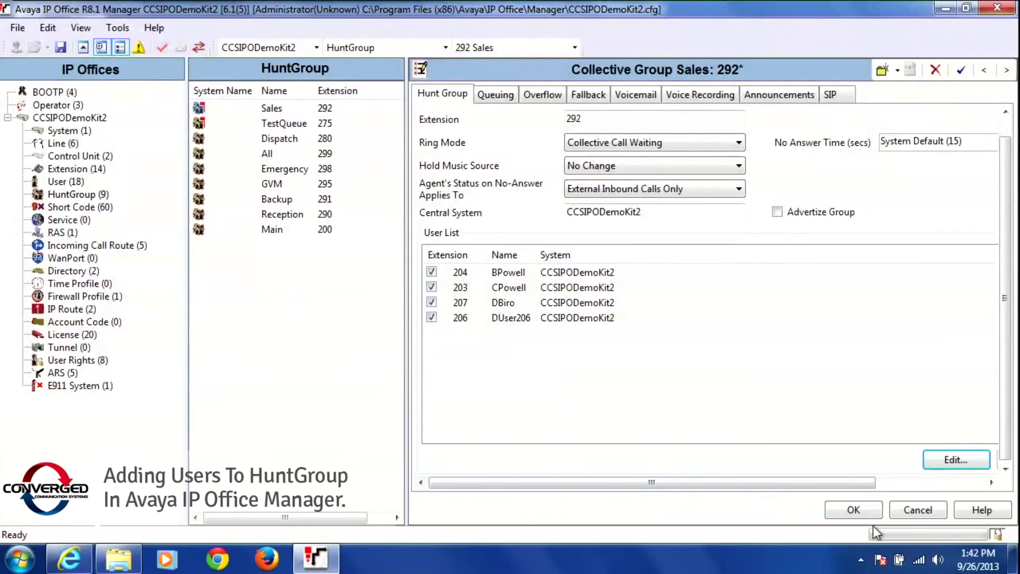
Save the Sales hunt group 292 with its four members 204, 203, 207 and 206
click(853, 510)
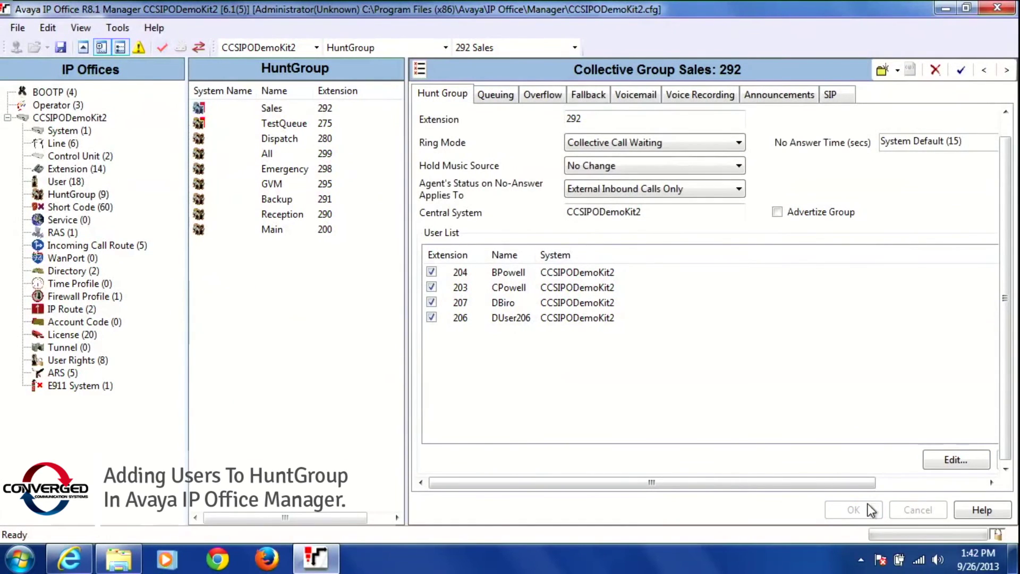